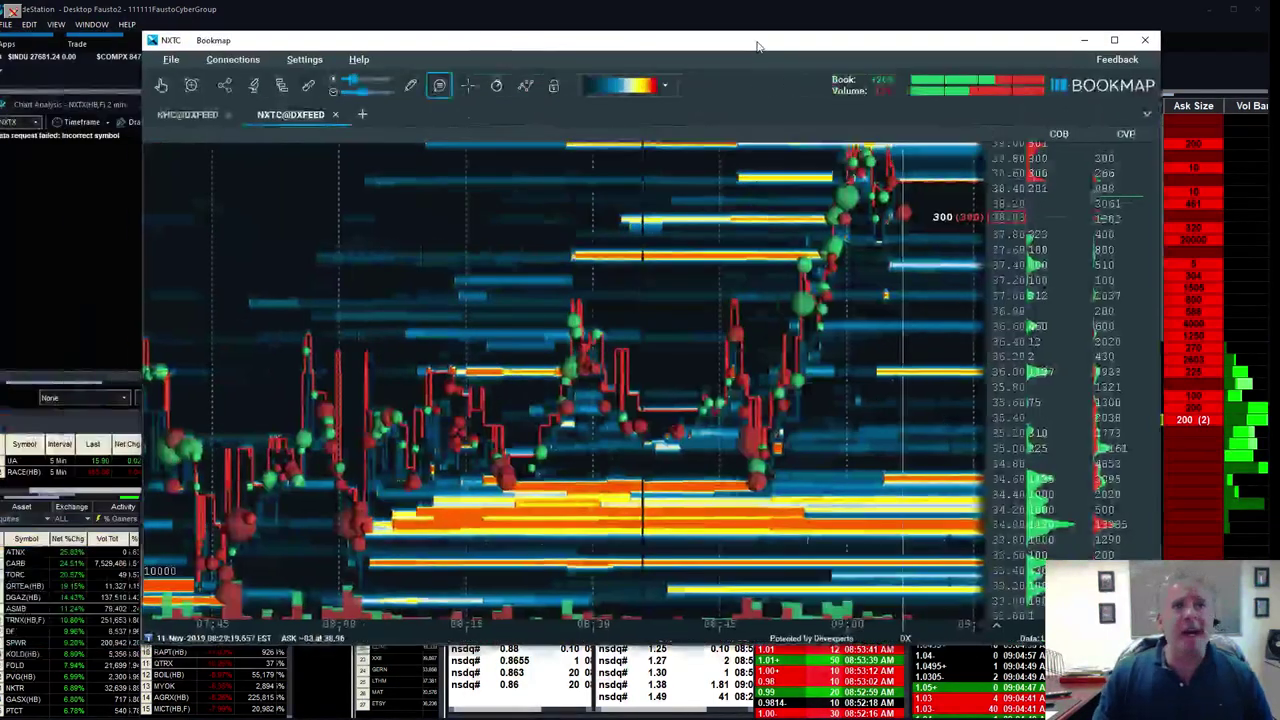
Shift the Bookmap NXTC heatmap window aside, then minimize it to reveal the DARE workspace
{"action": "left_click_drag", "start_coordinate": [757, 46], "coordinate": [937, 70]}
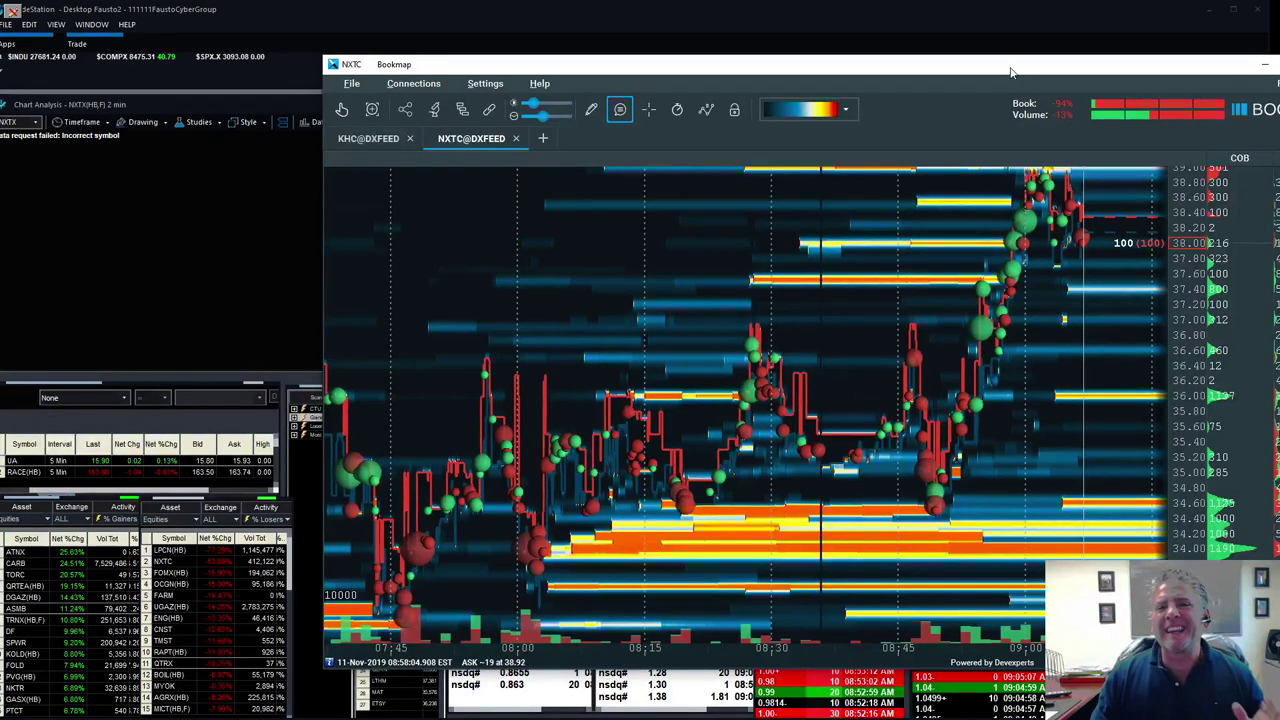
{"action": "key", "text": "alt+Tab"}
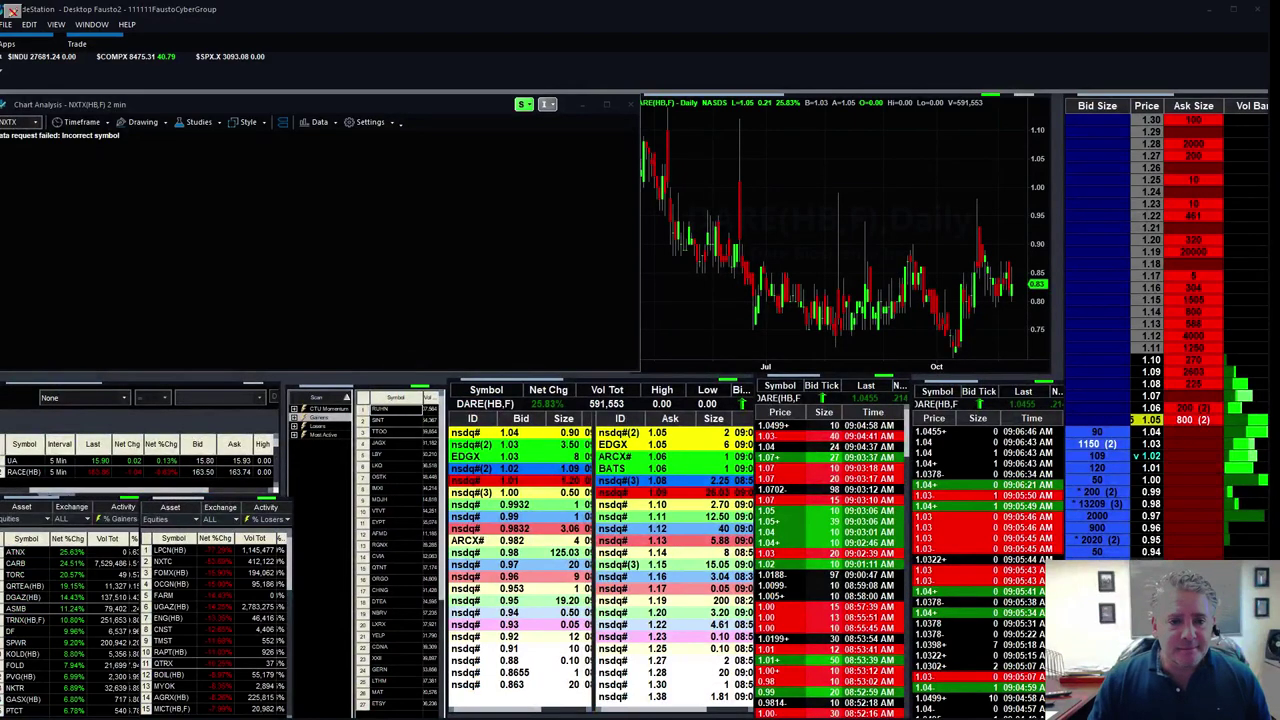
{"action": "key", "text": "alt+Tab"}
{"action": "left_click_drag", "start_coordinate": [1064, 73], "coordinate": [908, 81]}
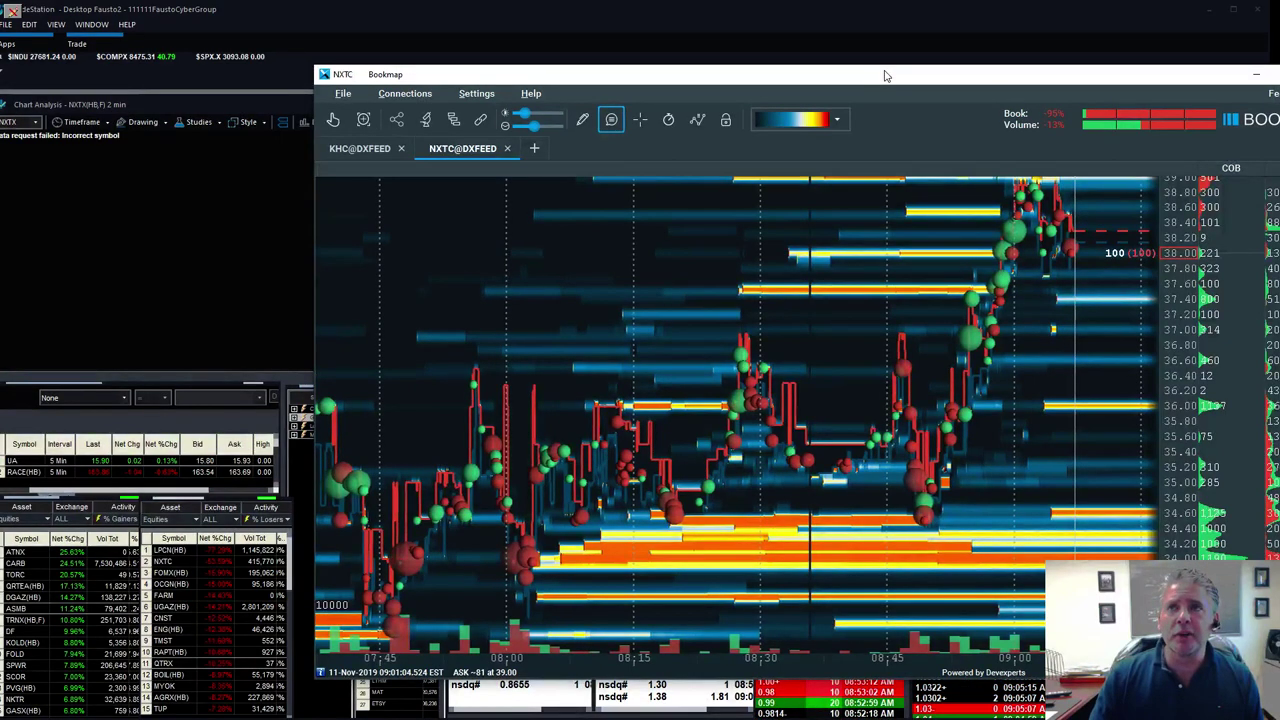
{"action": "left_click", "coordinate": [1256, 74]}
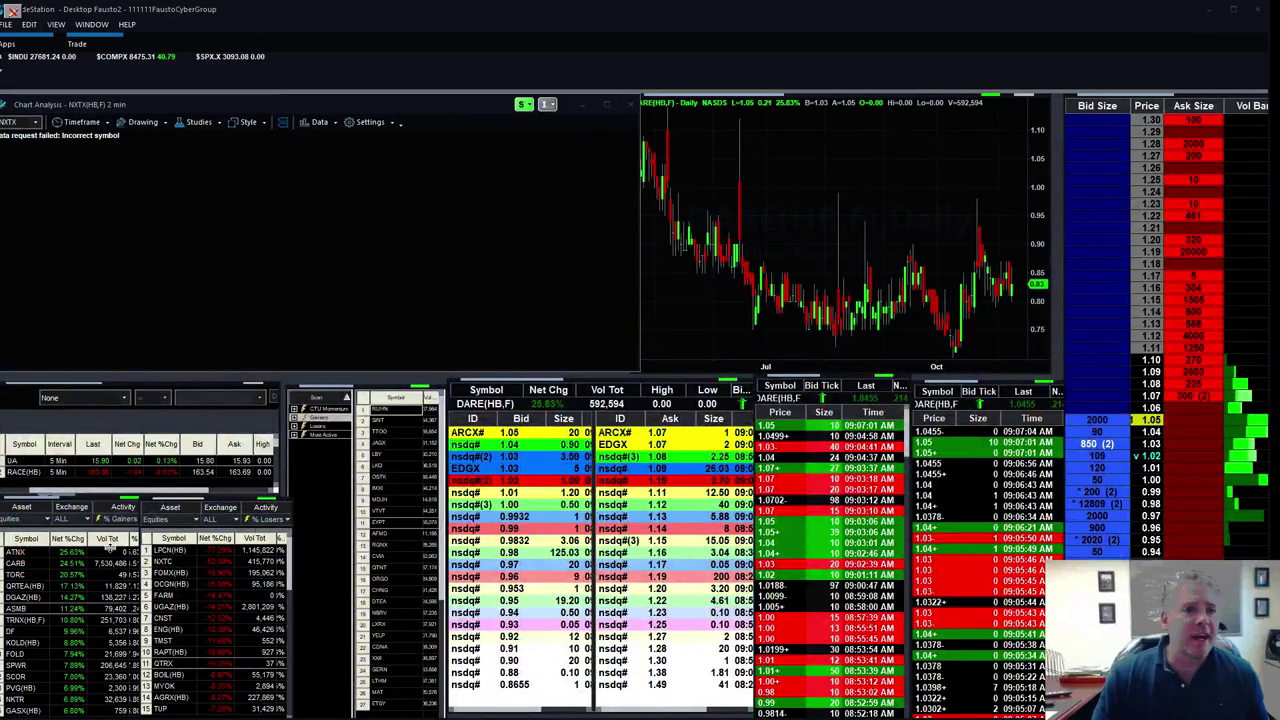
Select the NXTC row in the % Losers hot list so every linked window follows it
{"action": "left_click", "coordinate": [162, 563]}
{"action": "left_click", "coordinate": [162, 563]}
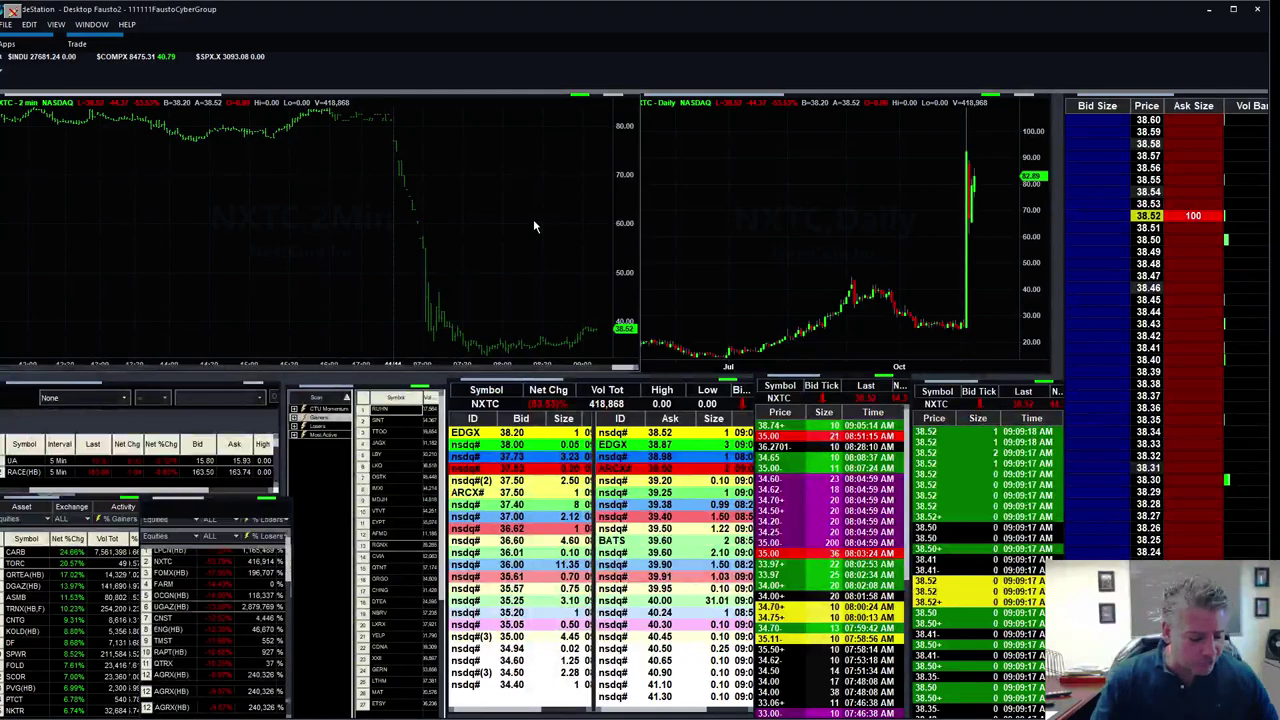
Activate the NXTC 2-minute chart so a new symbol can be entered
{"action": "left_click", "coordinate": [535, 227]}
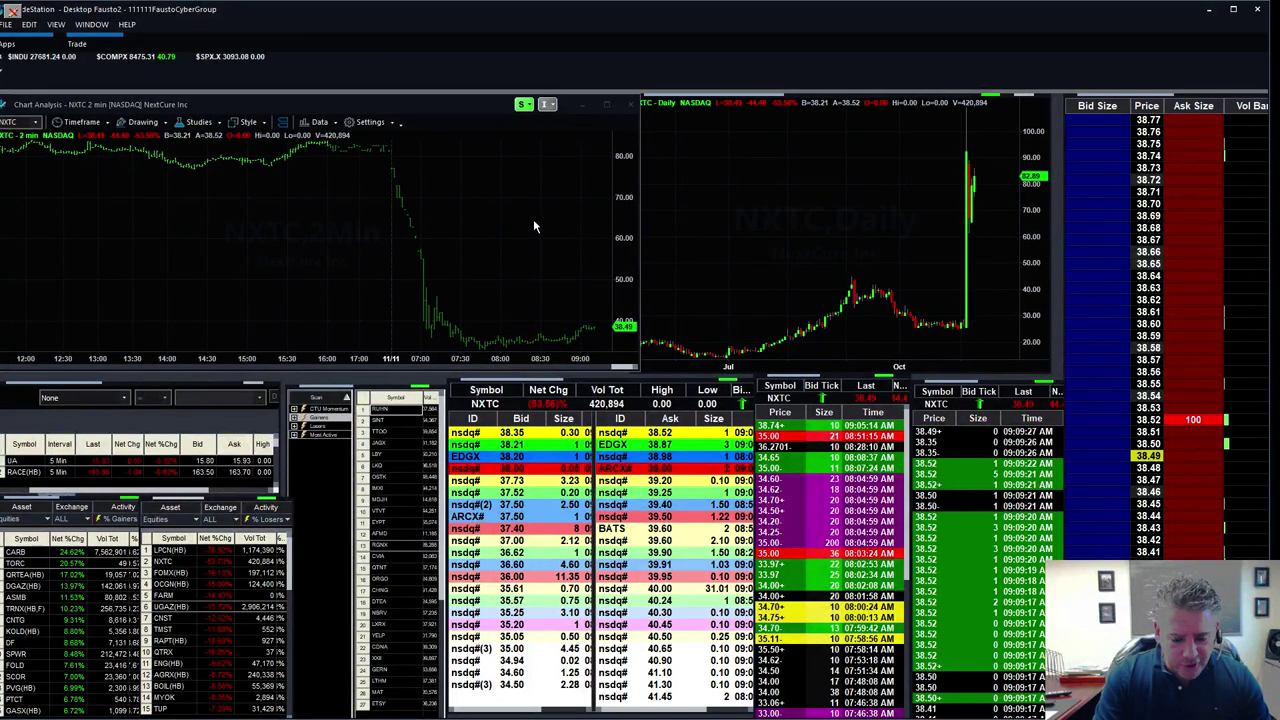
Enter prty on the command line to load Party City into the linked windows
{"action": "type", "text": "prty"}
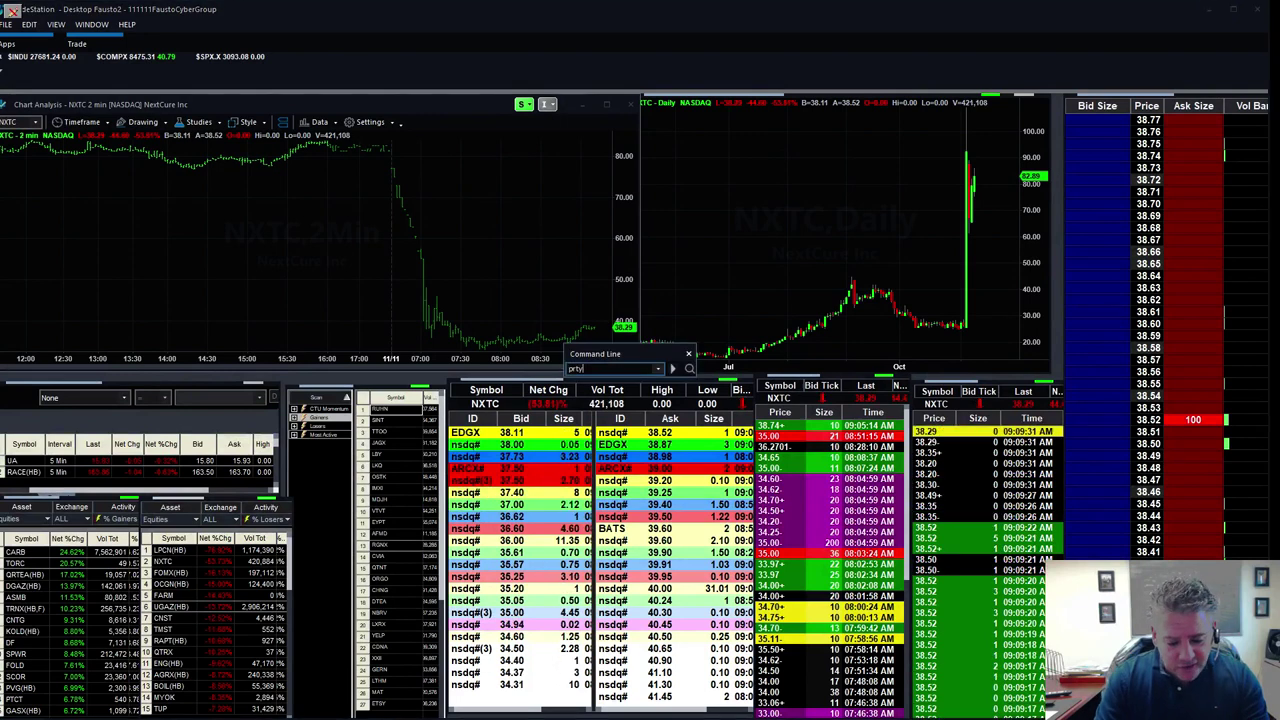
{"action": "key", "text": "Return"}
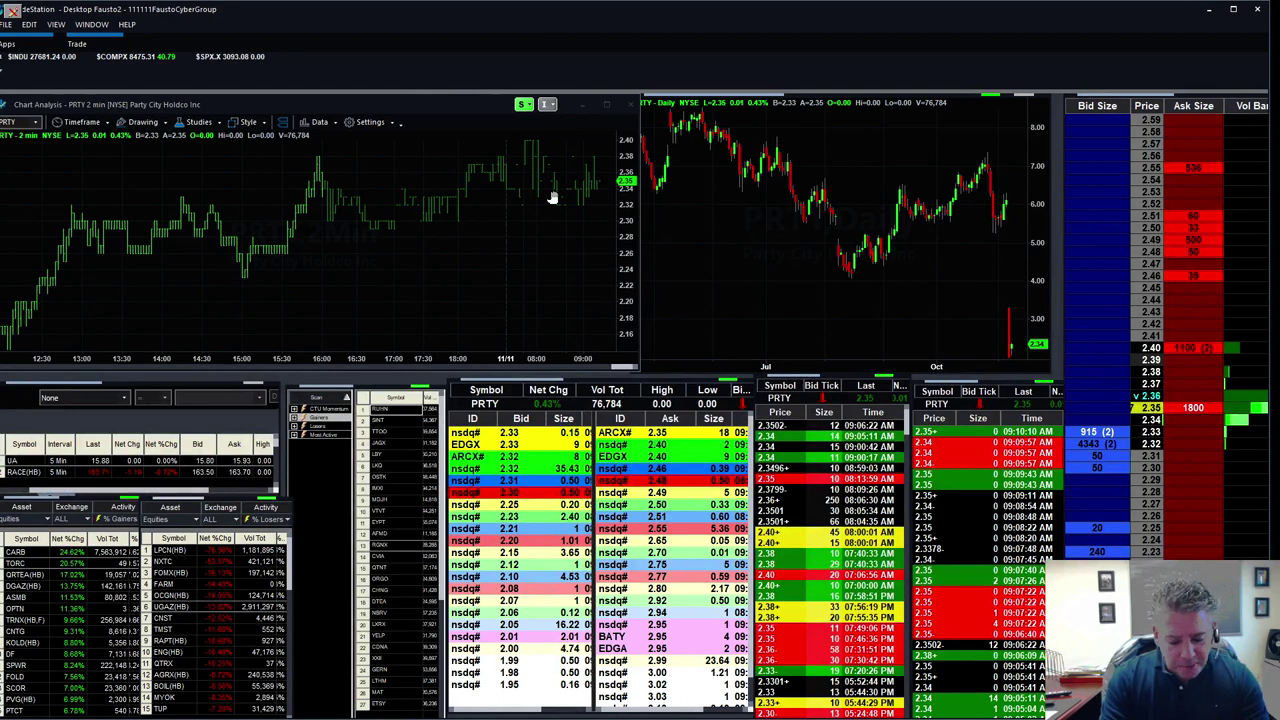
Load GPS into the linked charts and quote windows, then ANAB
{"action": "type", "text": "gp"}
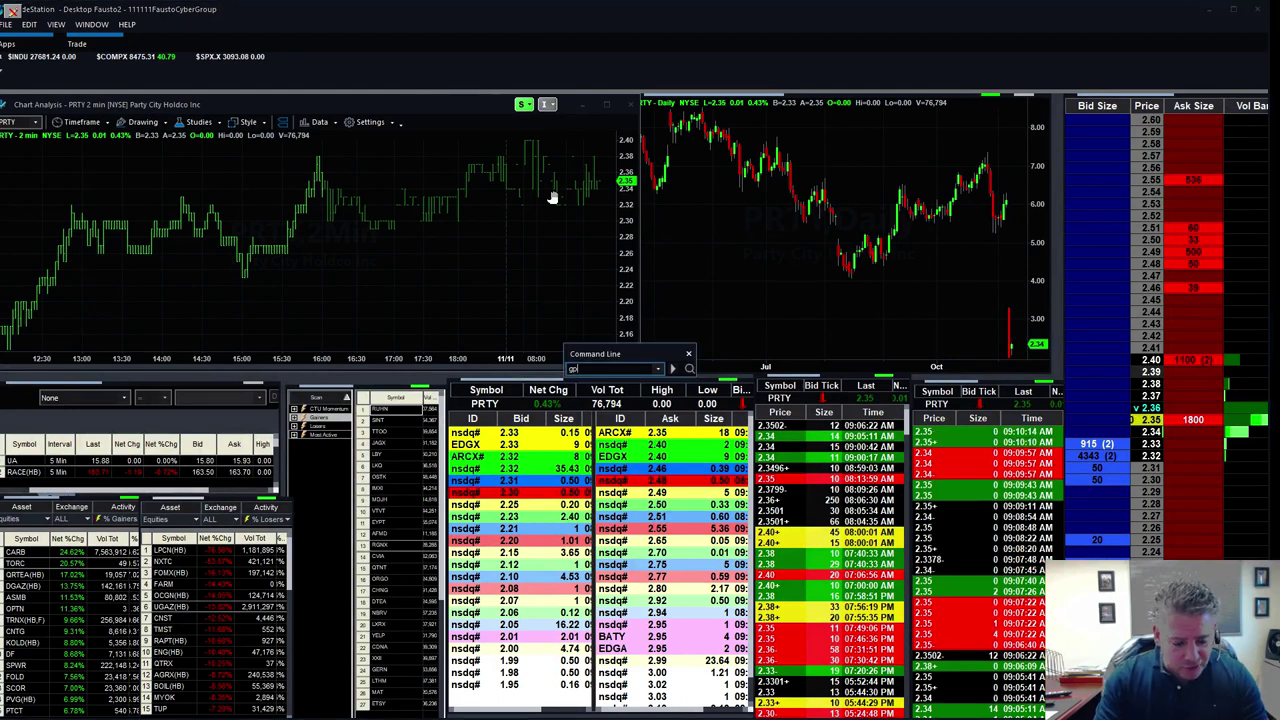
{"action": "type", "text": "s"}
{"action": "key", "text": "Return"}
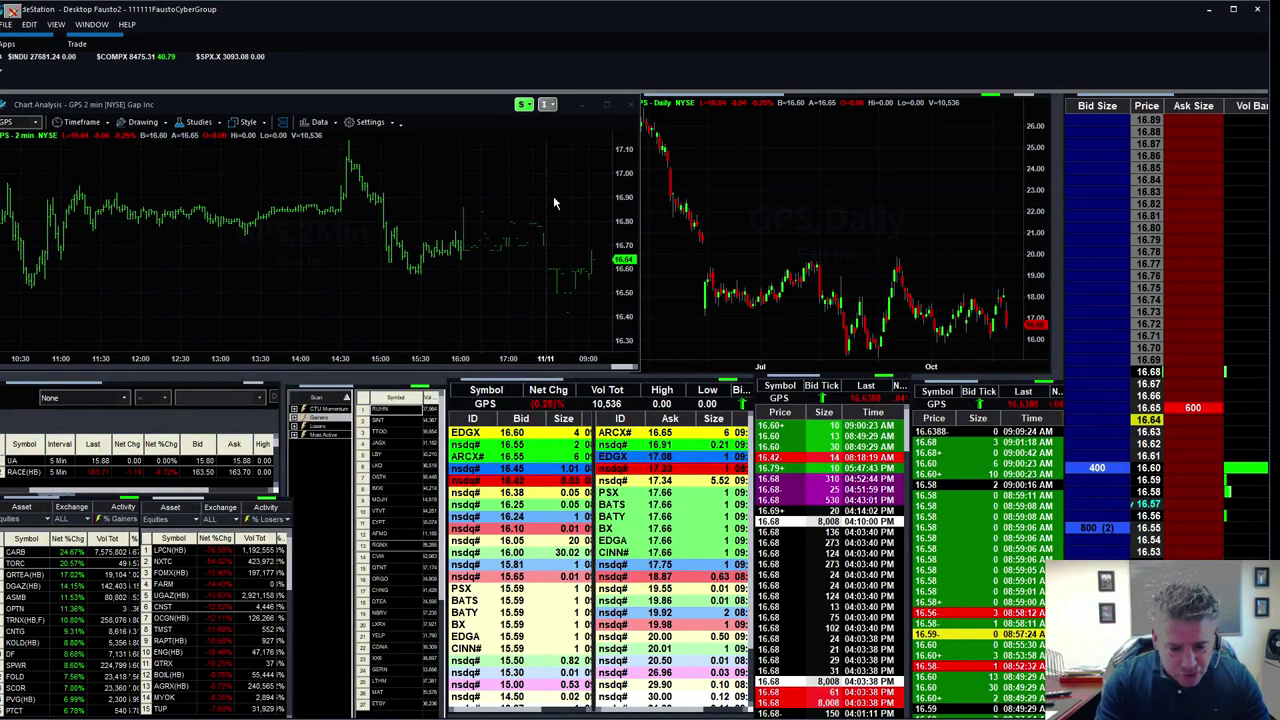
{"action": "type", "text": "ANAB"}
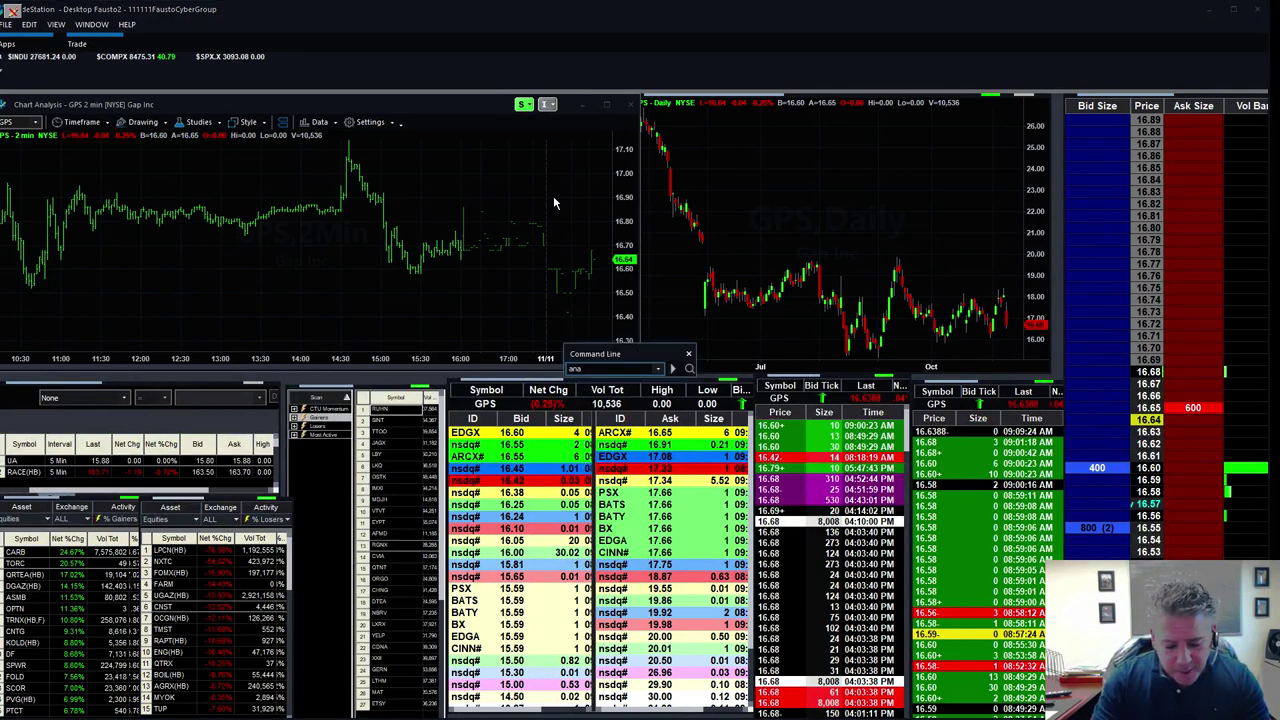
{"action": "key", "text": "Return"}
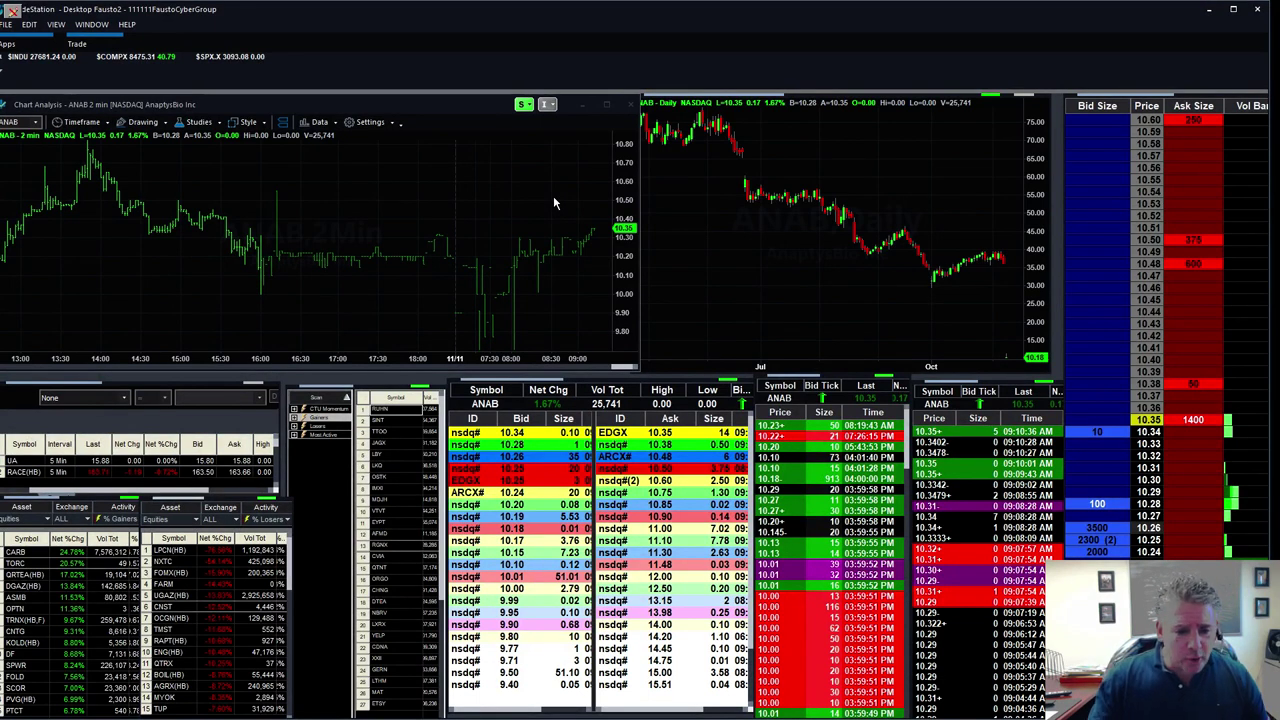
Load CLVS for review, then return the linked windows to nxtc
{"action": "type", "text": "d"}
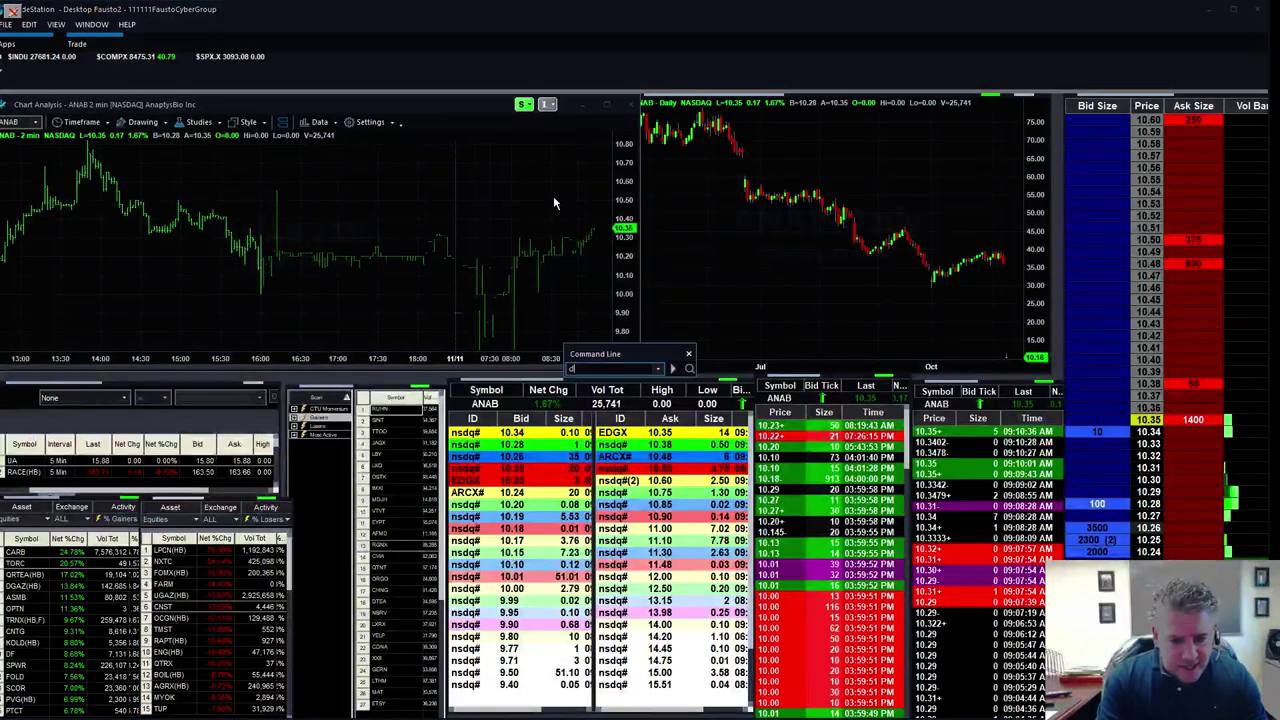
{"action": "type", "text": "lvs"}
{"action": "key", "text": "Return"}
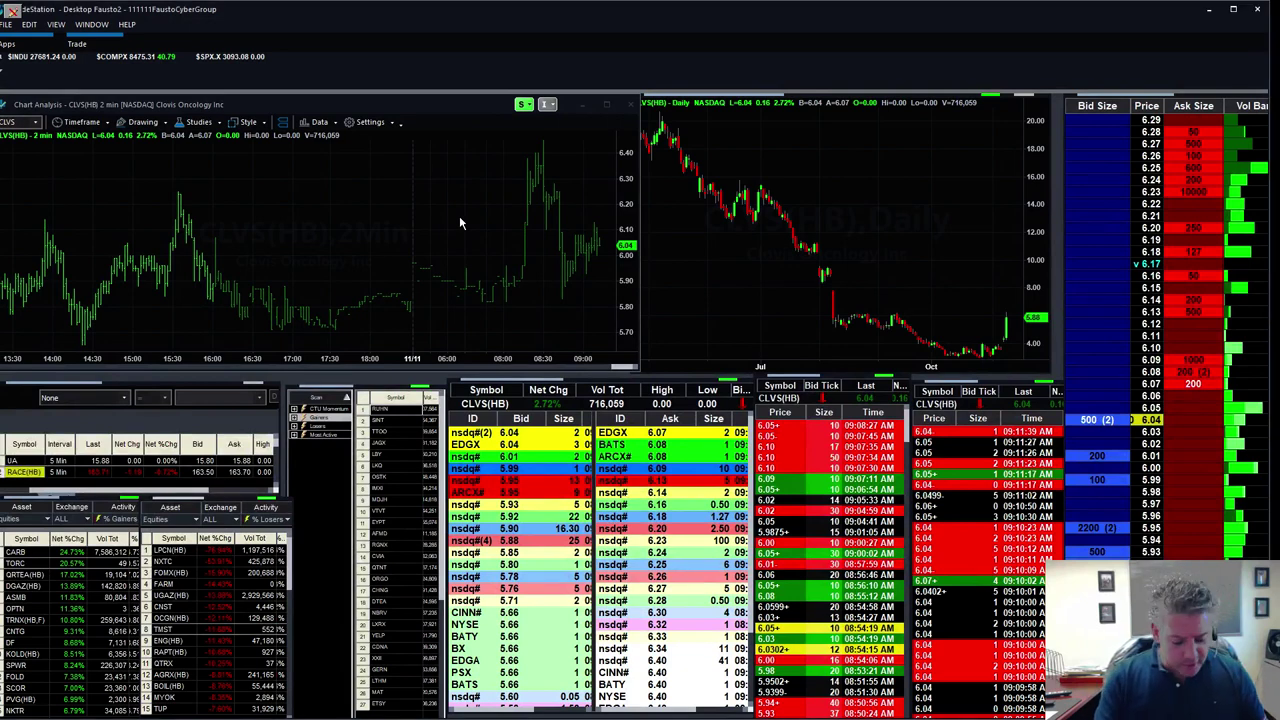
{"action": "type", "text": "nxtc"}
{"action": "key", "text": "Return"}
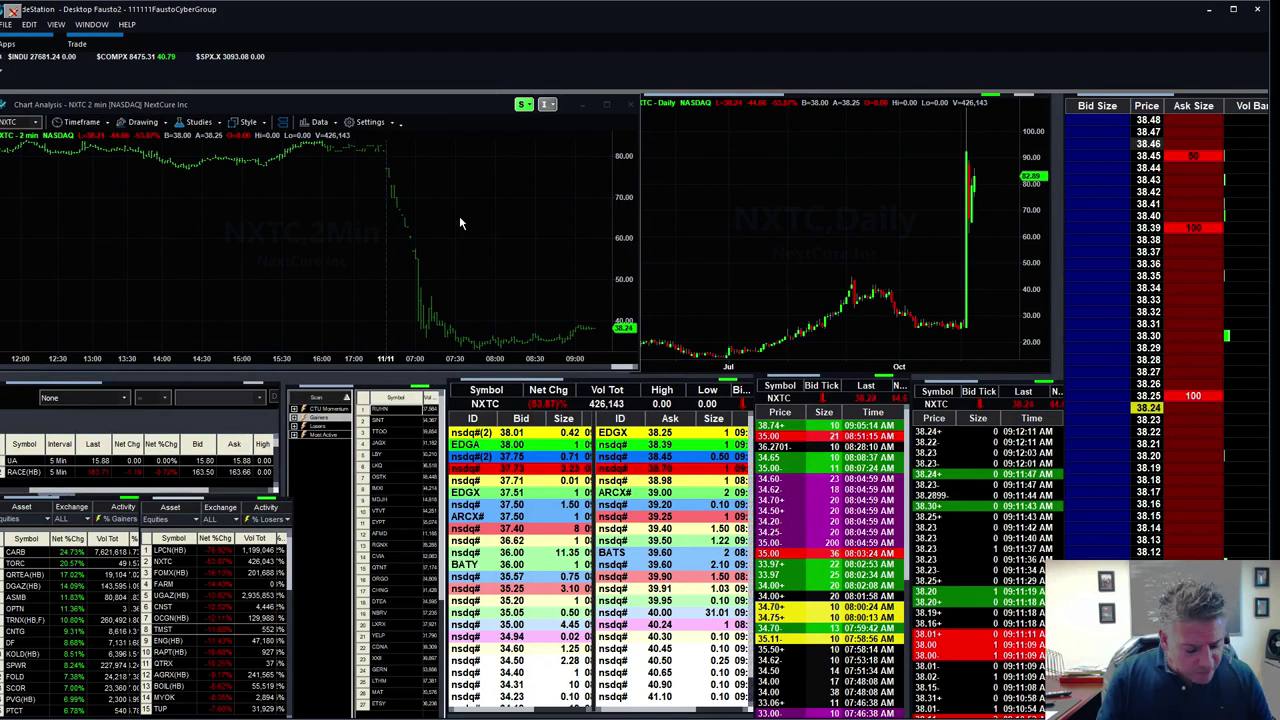
Load agrx, then xnet, into the linked charts, Level II and time-and-sales
{"action": "type", "text": "agr"}
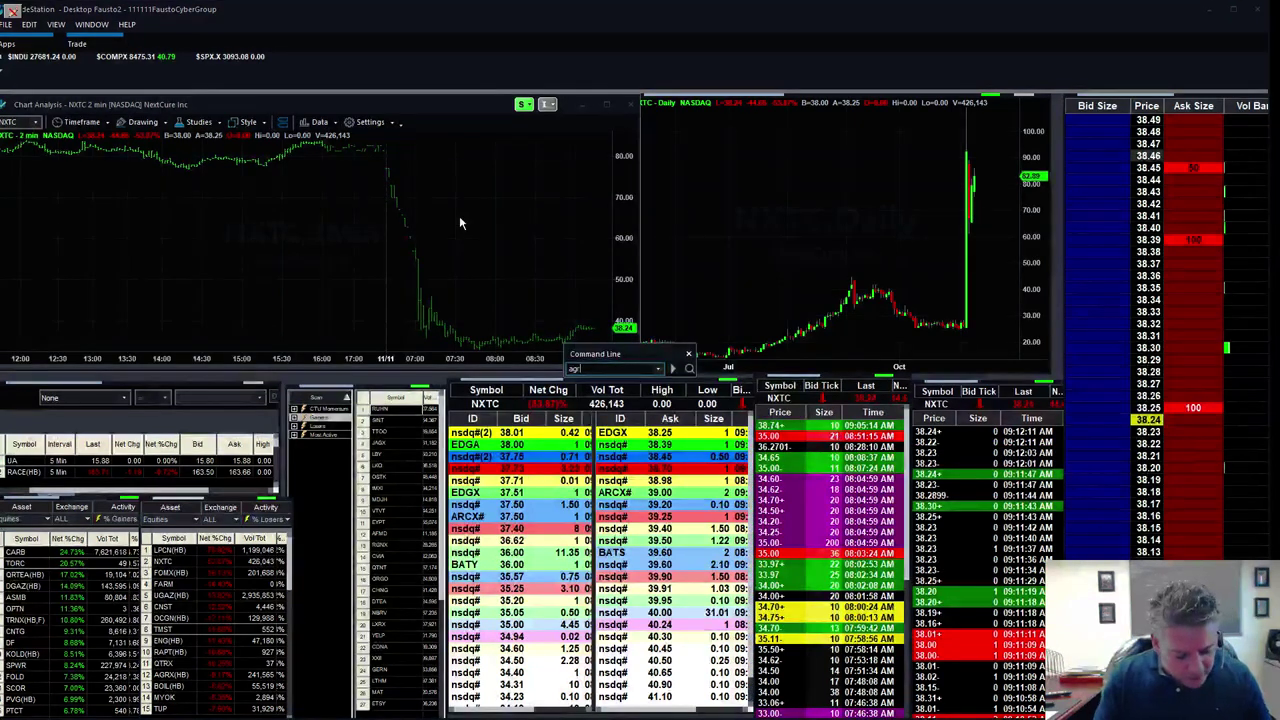
{"action": "type", "text": "x"}
{"action": "key", "text": "Return"}
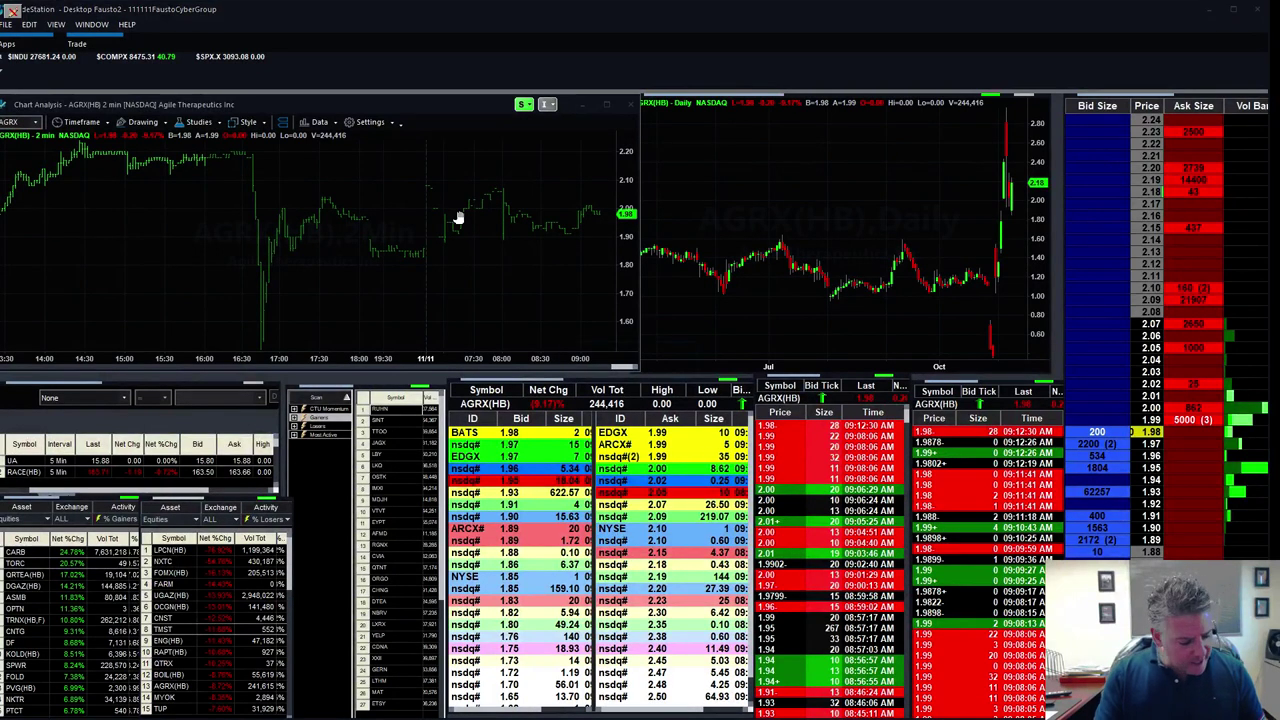
{"action": "type", "text": "xnet"}
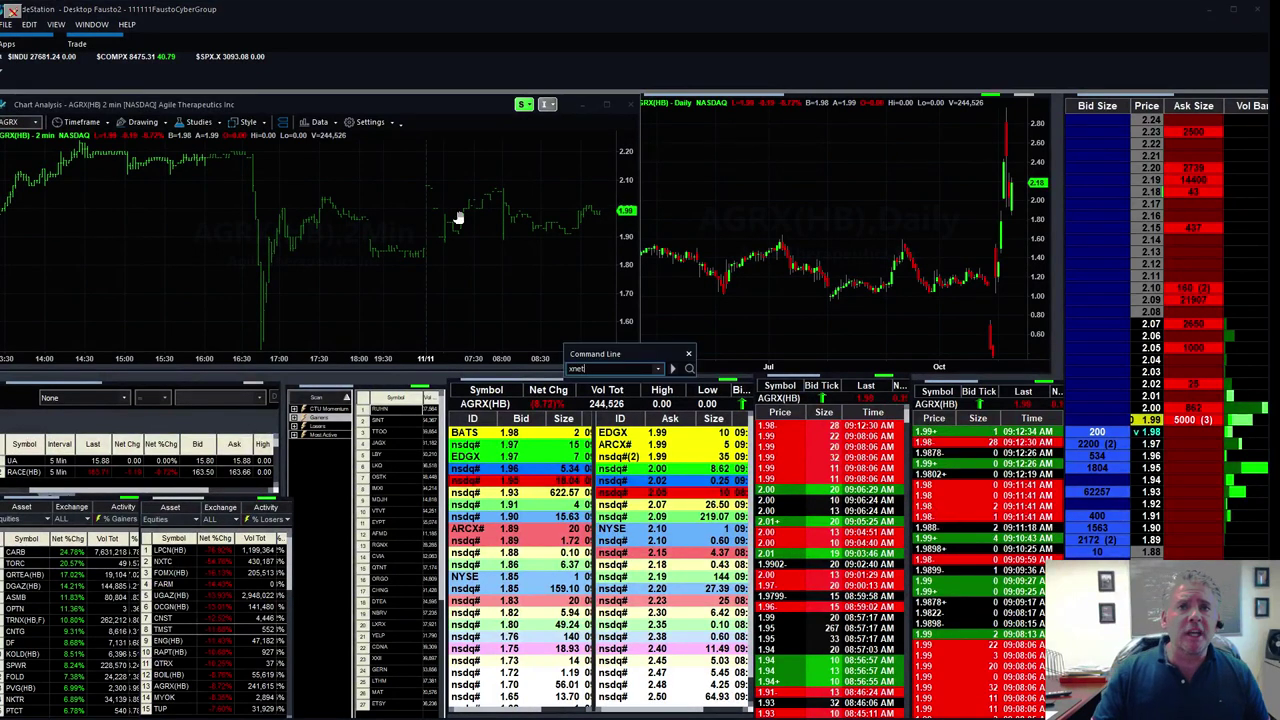
{"action": "key", "text": "Return"}
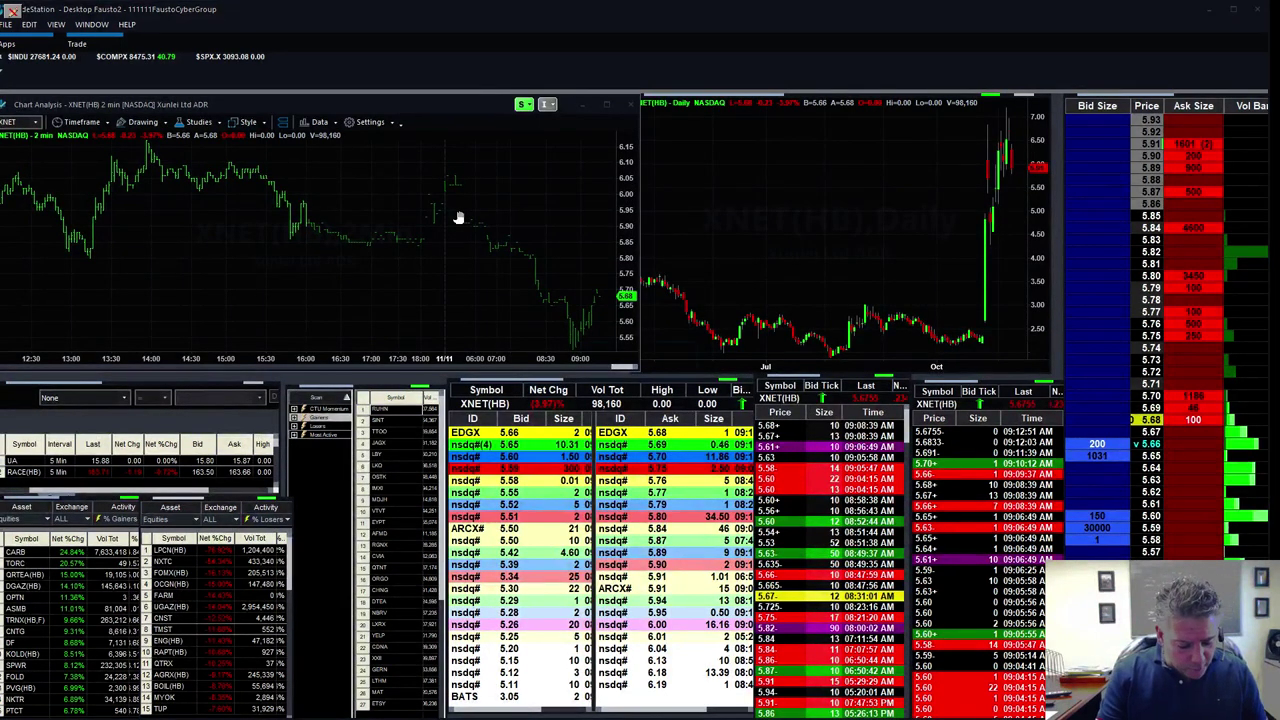
Switch the linked windows to TEVA, then to CRR (Carbo Ceramics)
{"action": "type", "text": "TEVA"}
{"action": "key", "text": "Return"}
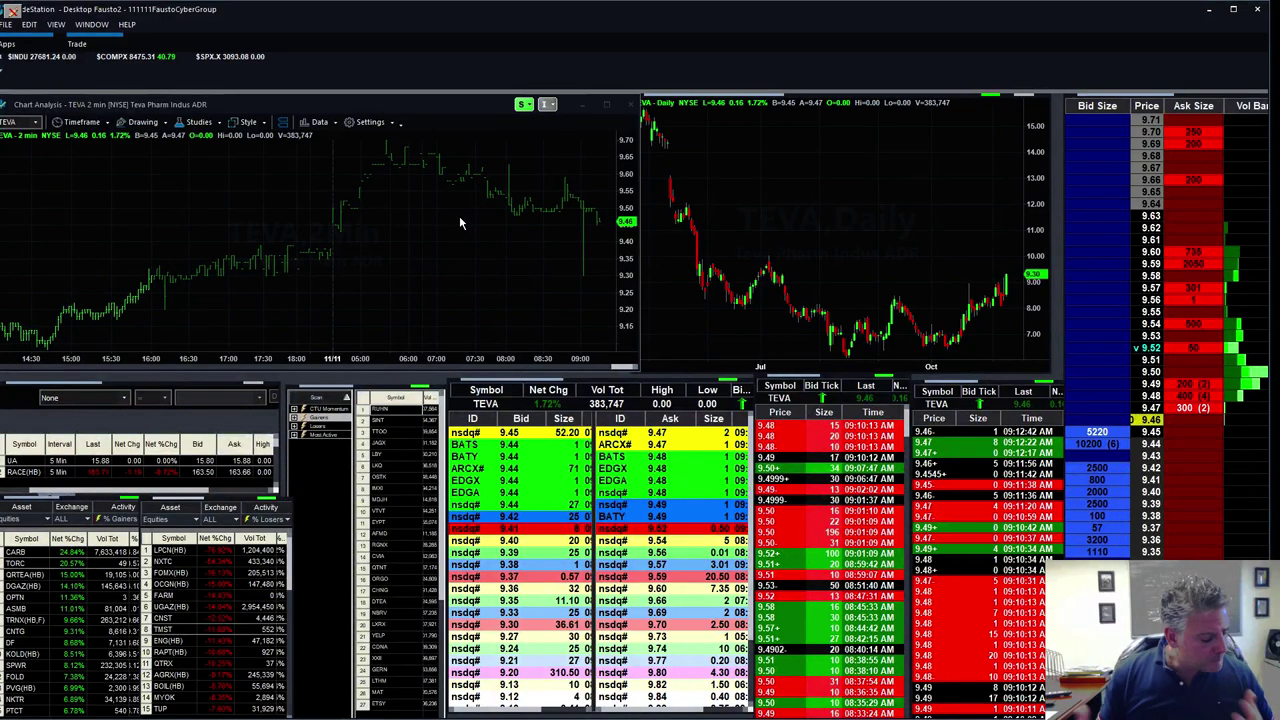
{"action": "type", "text": "CRR"}
{"action": "key", "text": "Return"}
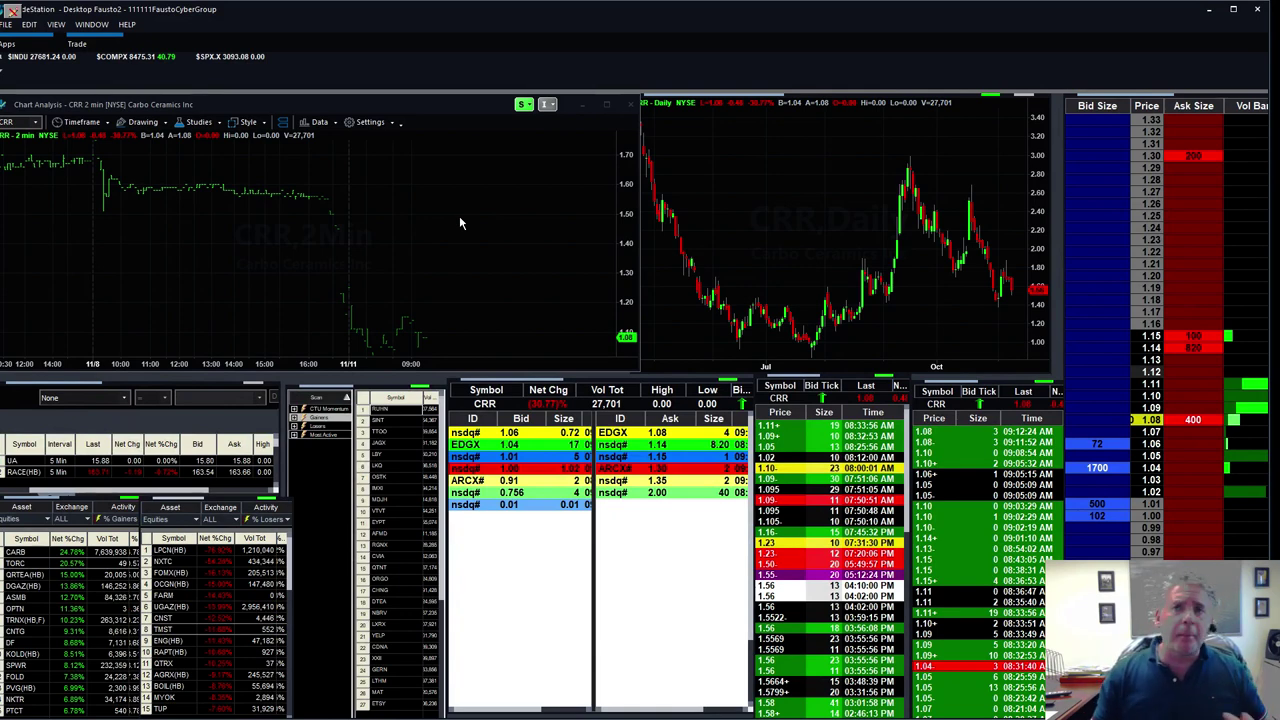
{"action": "mouse_move", "coordinate": [825, 341]}
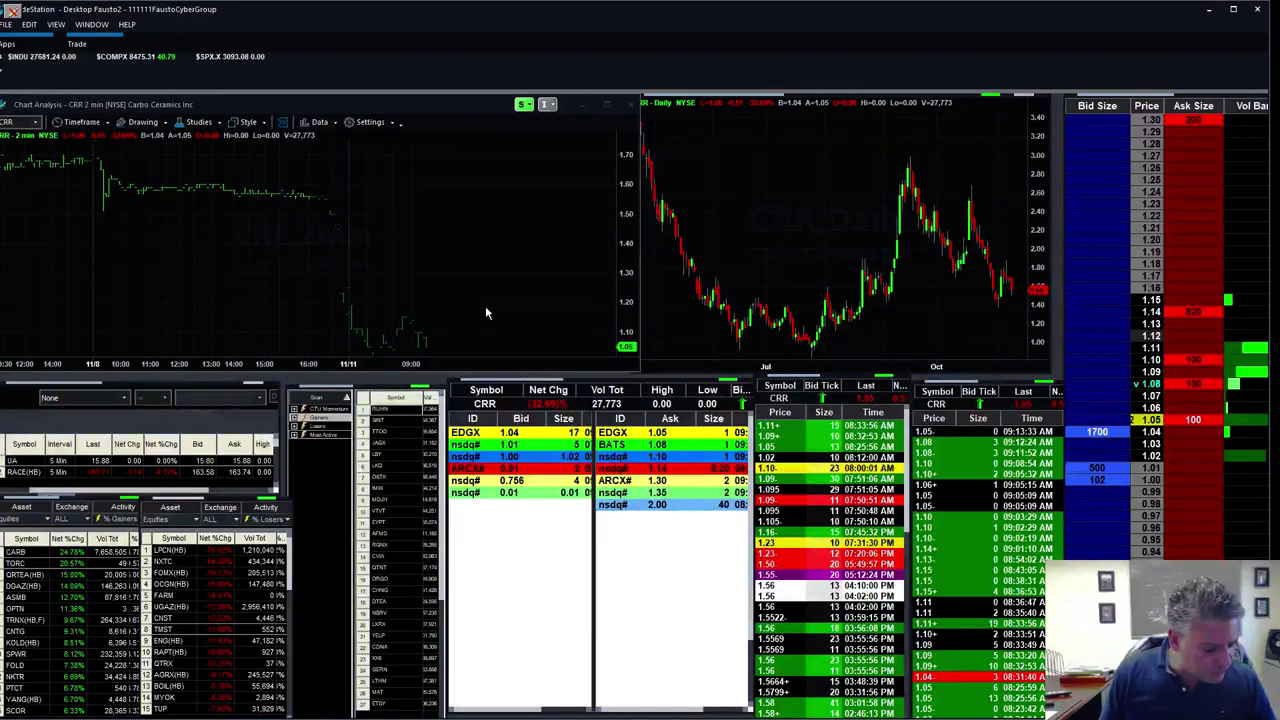
Load carb, then DARE (Dare Bioscience), into all linked panels
{"action": "type", "text": "ca"}
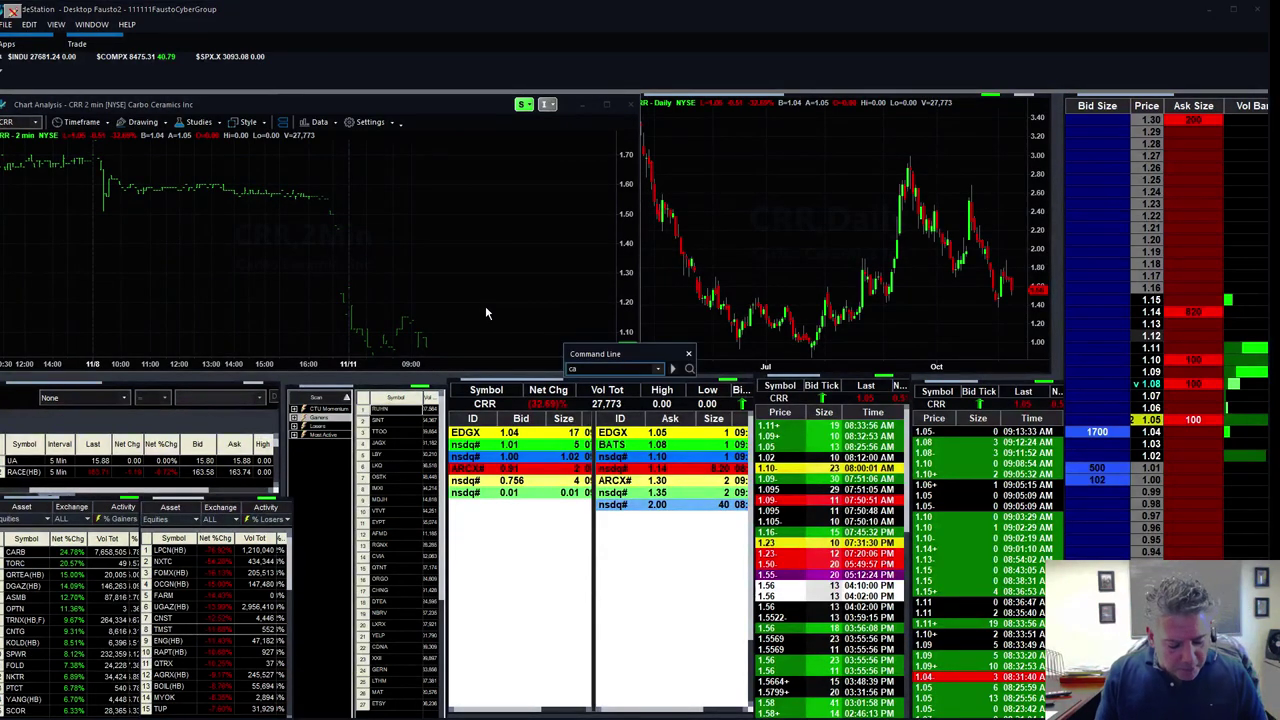
{"action": "type", "text": "rb"}
{"action": "key", "text": "Return"}
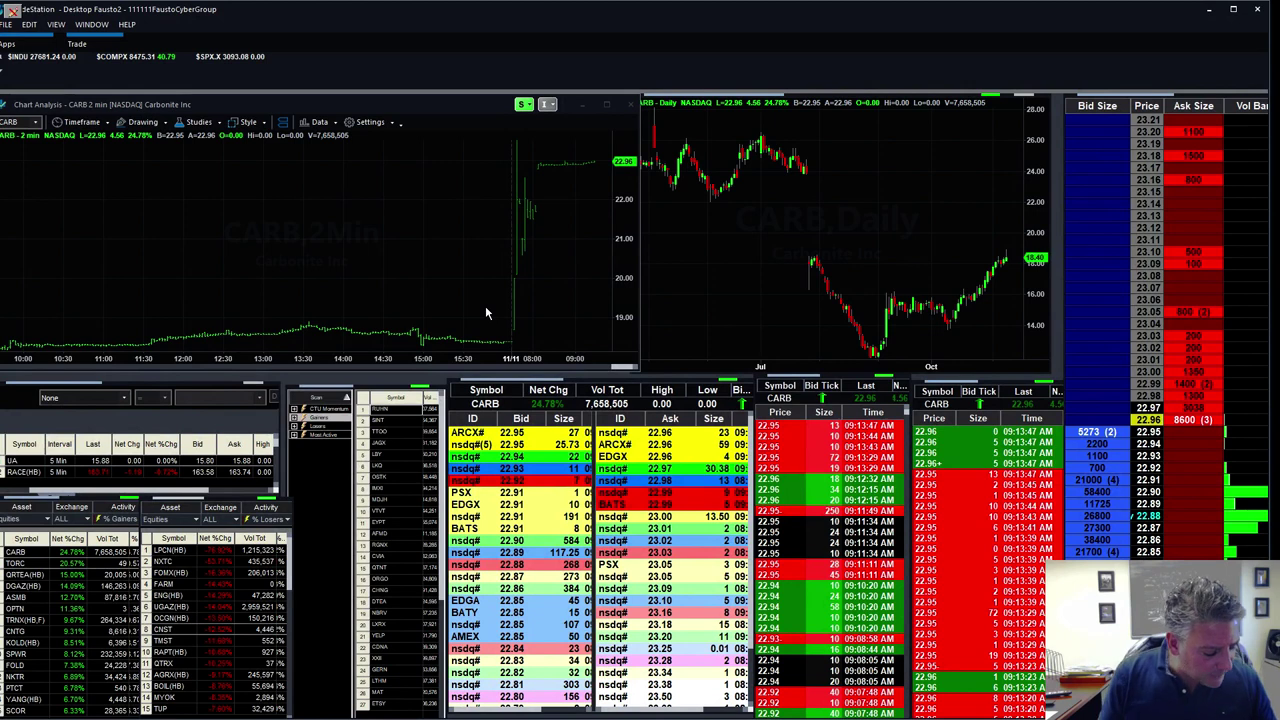
{"action": "type", "text": "DARE"}
{"action": "key", "text": "Return"}
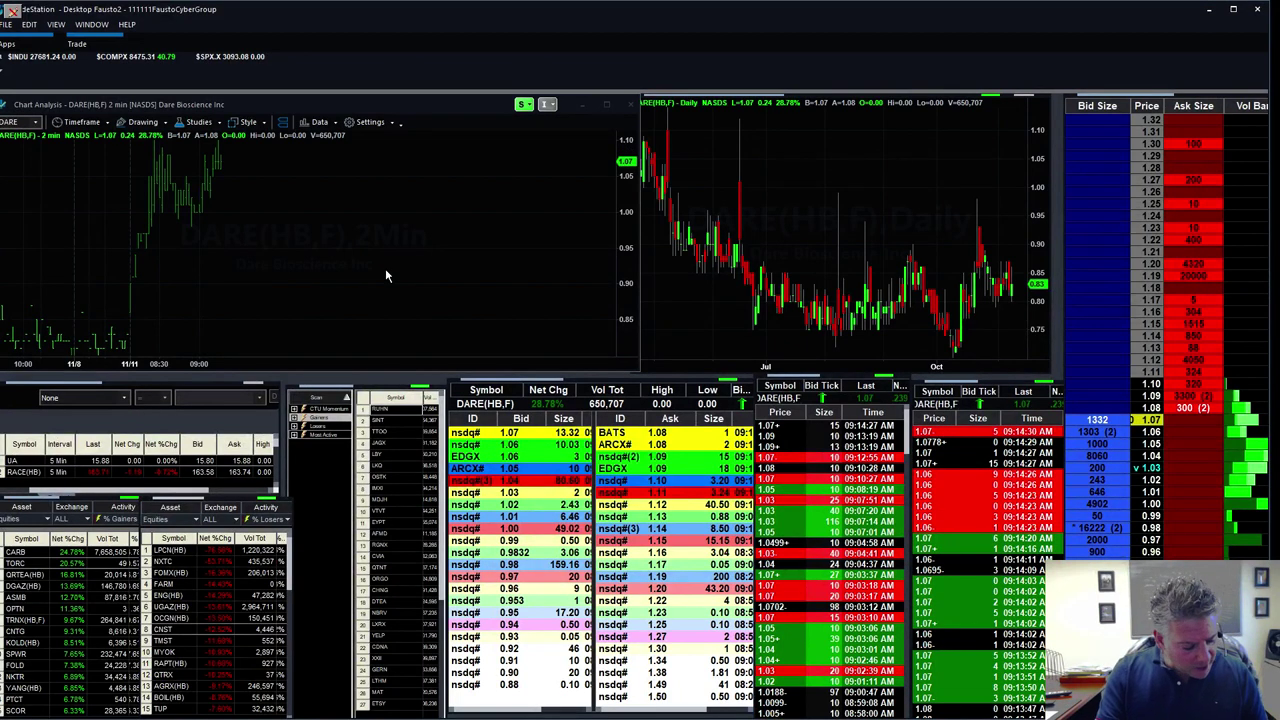
Load trnx into the linked windows, then submit PLCN, which the 2-minute chart rejects
{"action": "type", "text": "trnx"}
{"action": "key", "text": "Return"}
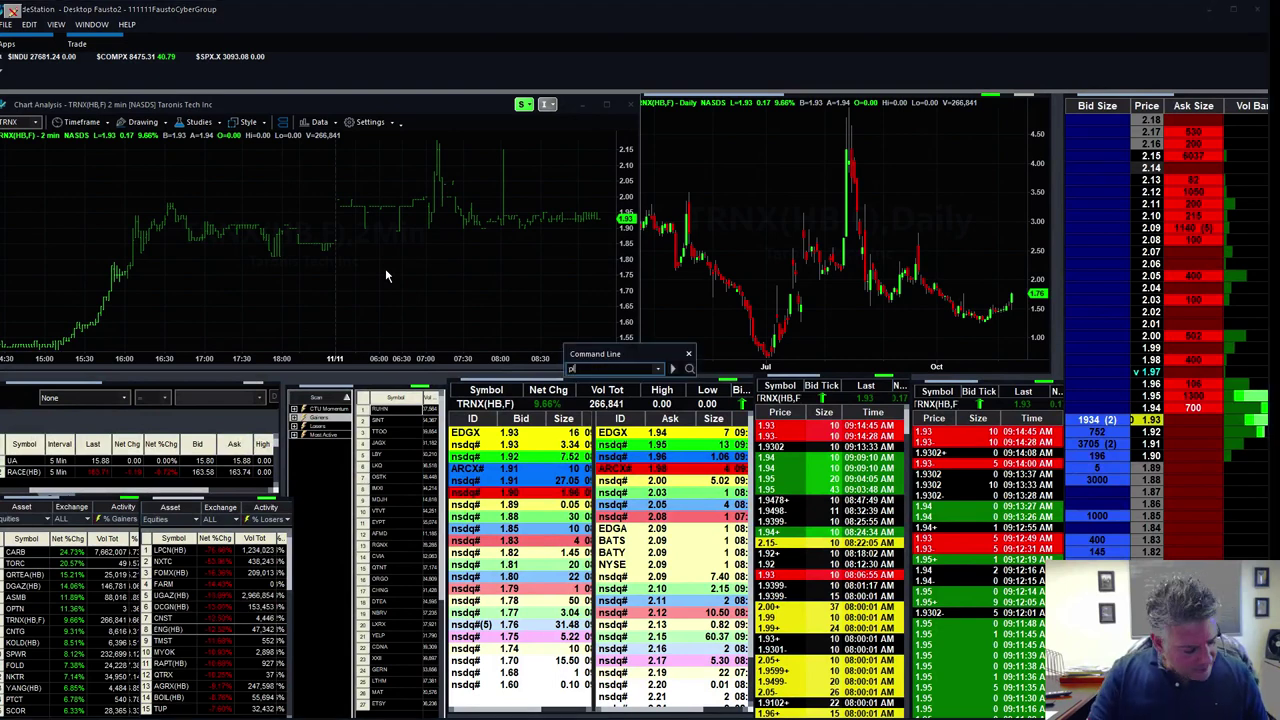
{"action": "type", "text": "cn"}
{"action": "key", "text": "Return"}
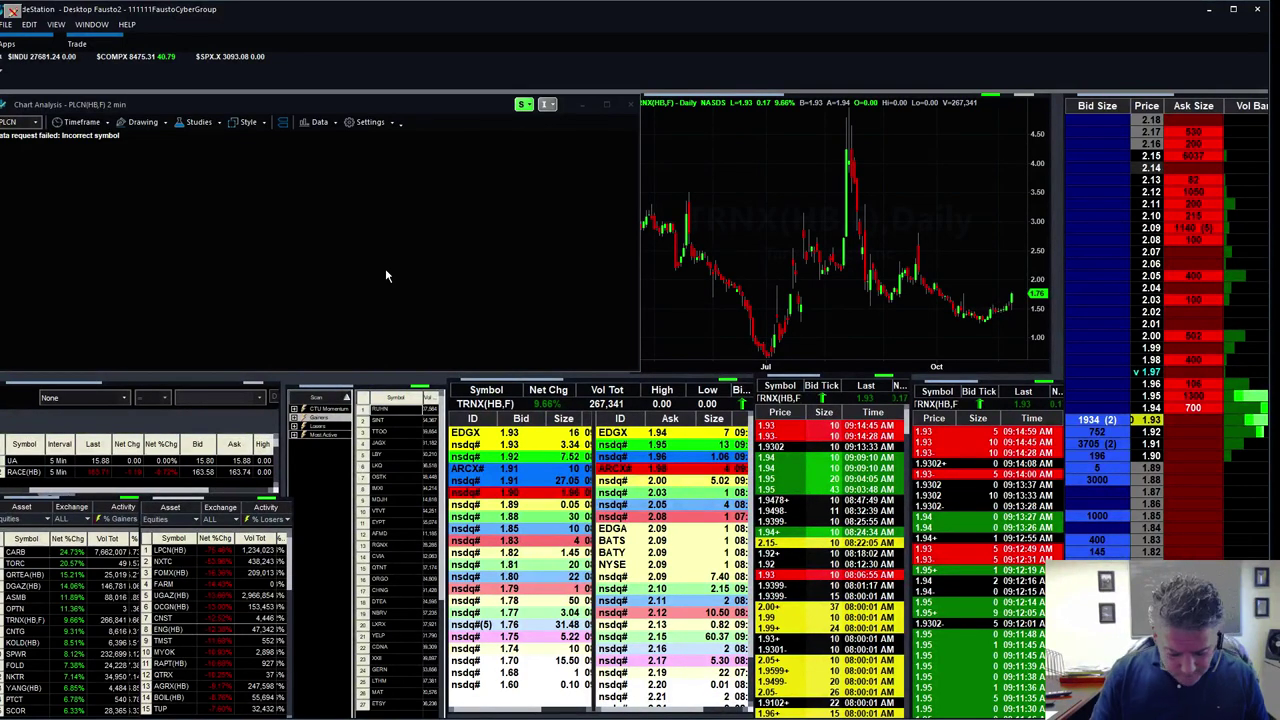
Load LPCN (Lipocine) into all linked windows in place of the rejected symbol
{"action": "type", "text": "lpc"}
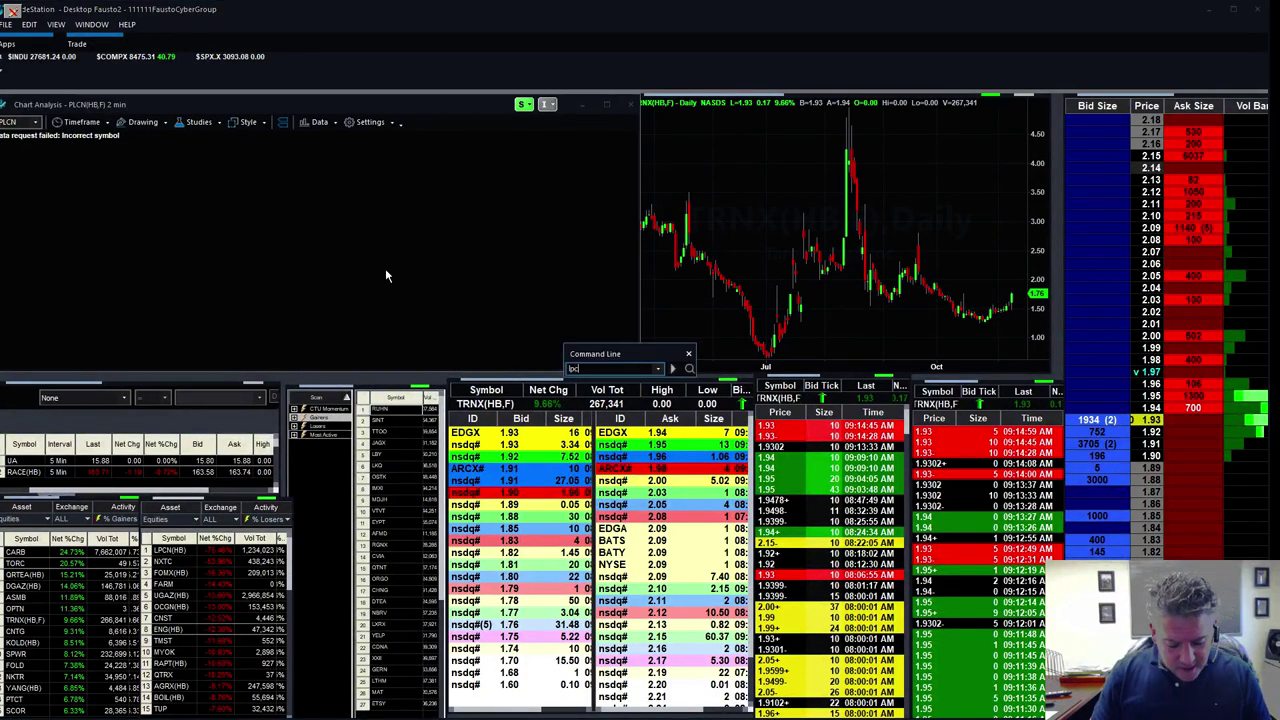
{"action": "type", "text": "n"}
{"action": "key", "text": "Return"}
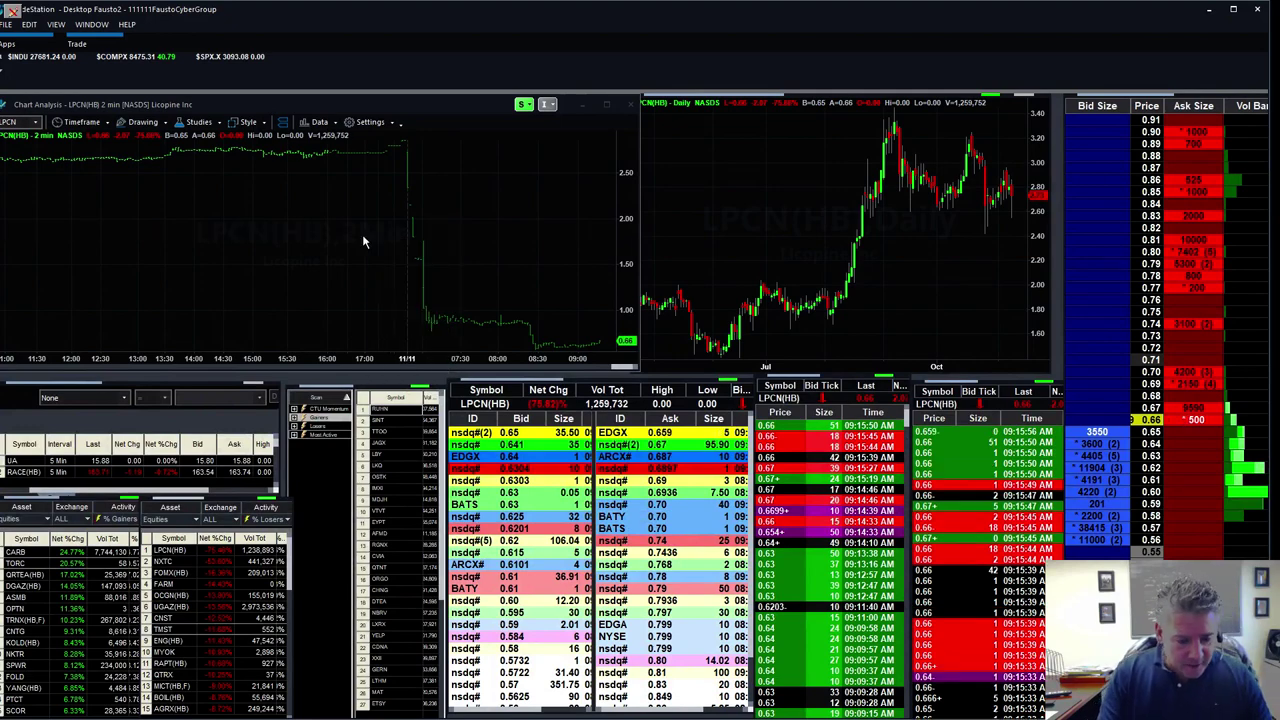
Enter FOMX (Foamix Pharmaceuticals) as the new symbol for the linked charts
{"action": "type", "text": "FOMX"}
{"action": "key", "text": "Return"}
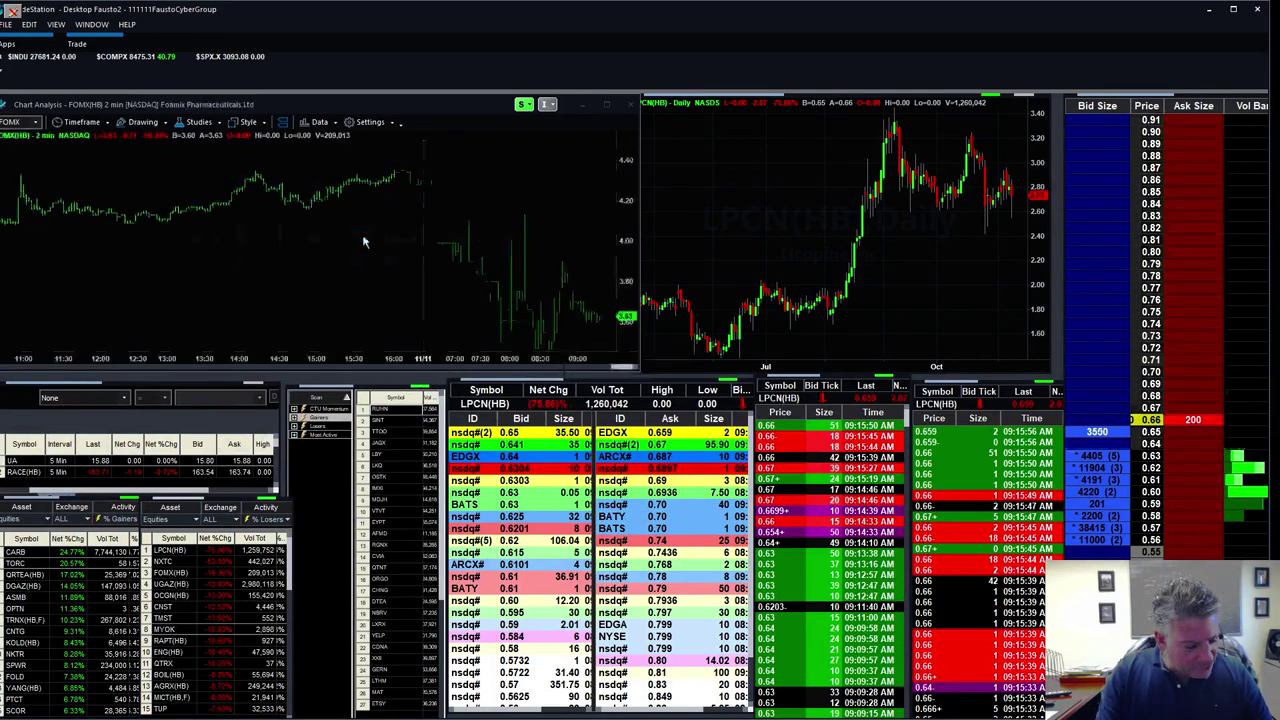